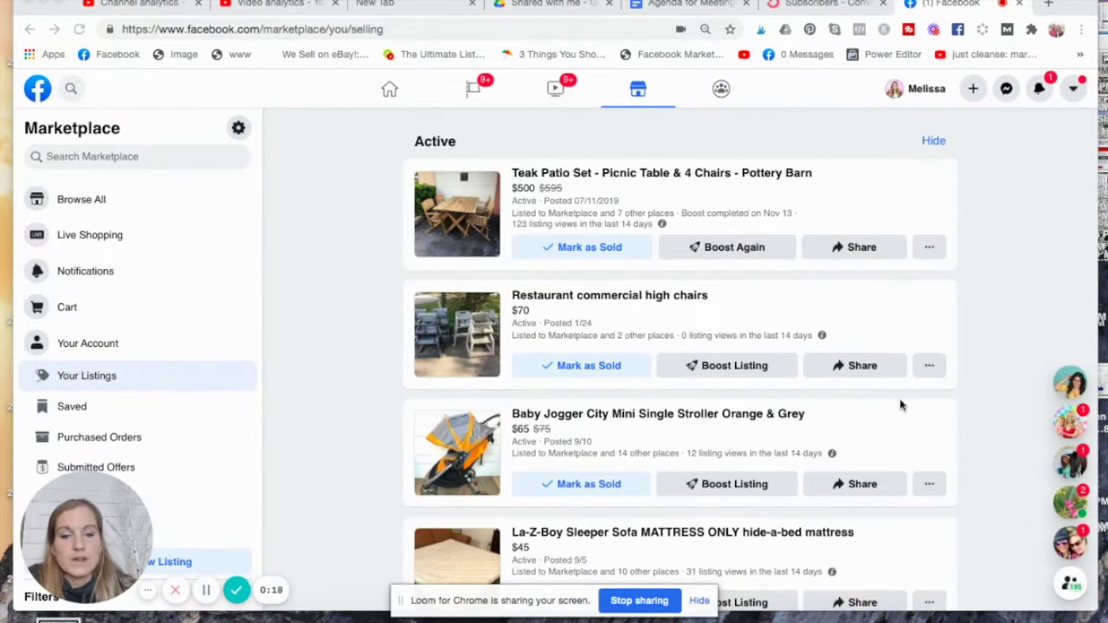
Start boosting the Baby Jogger City Mini stroller listing with a custom budget and duration
scroll(900, 404, down, 1)
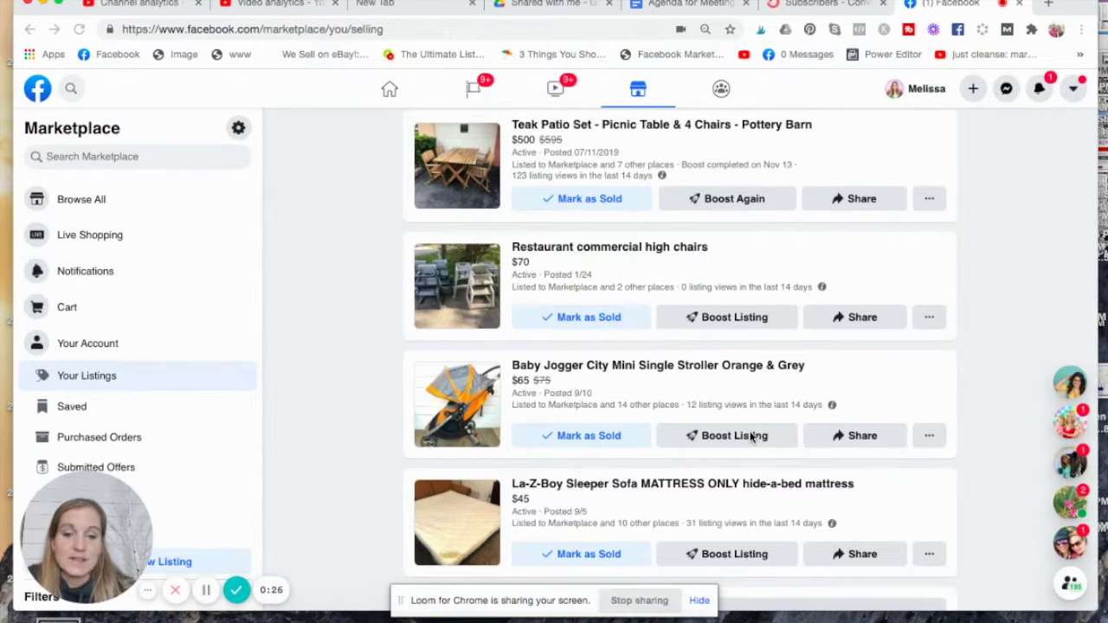
click(749, 435)
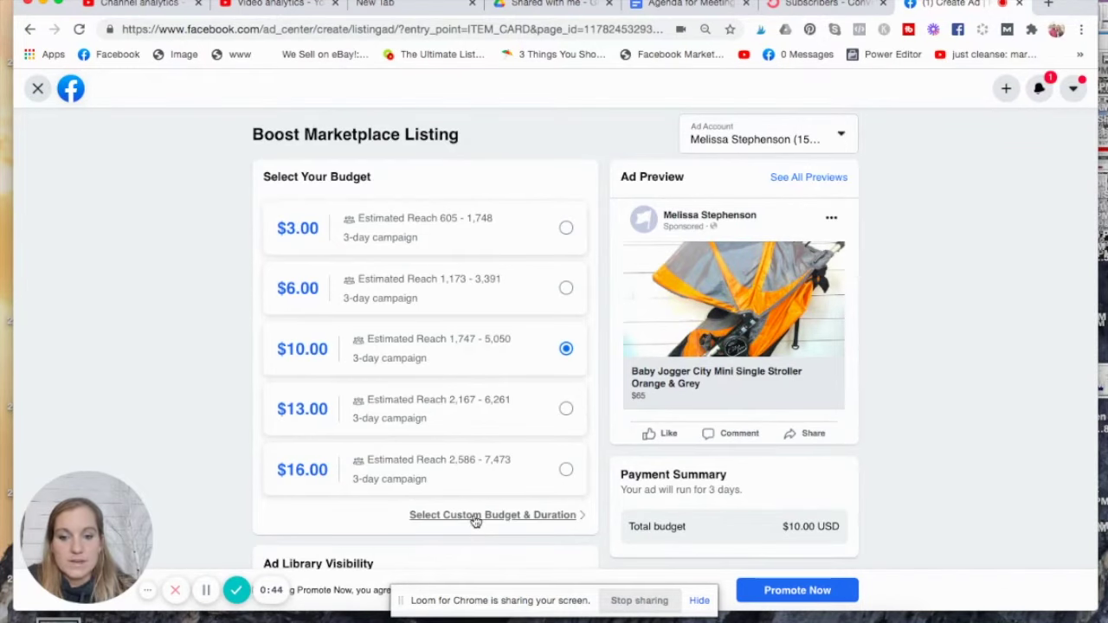
click(475, 516)
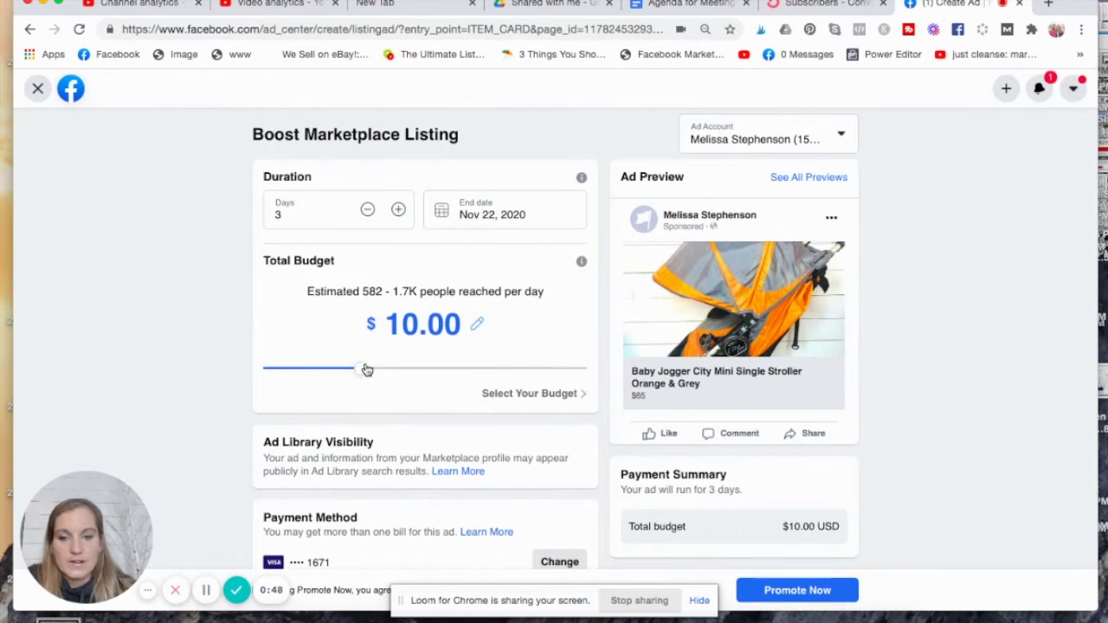
Drag the stroller ad's Total Budget slider to $3.00, keeping the duration at 3 days
drag(364, 368, 236, 367)
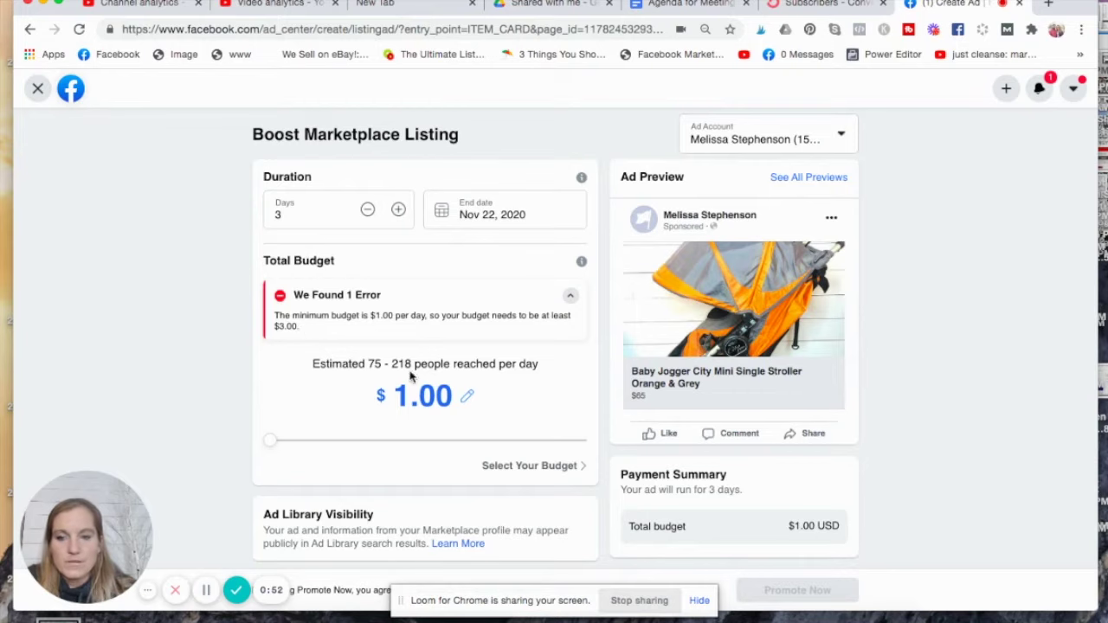
drag(270, 443, 293, 441)
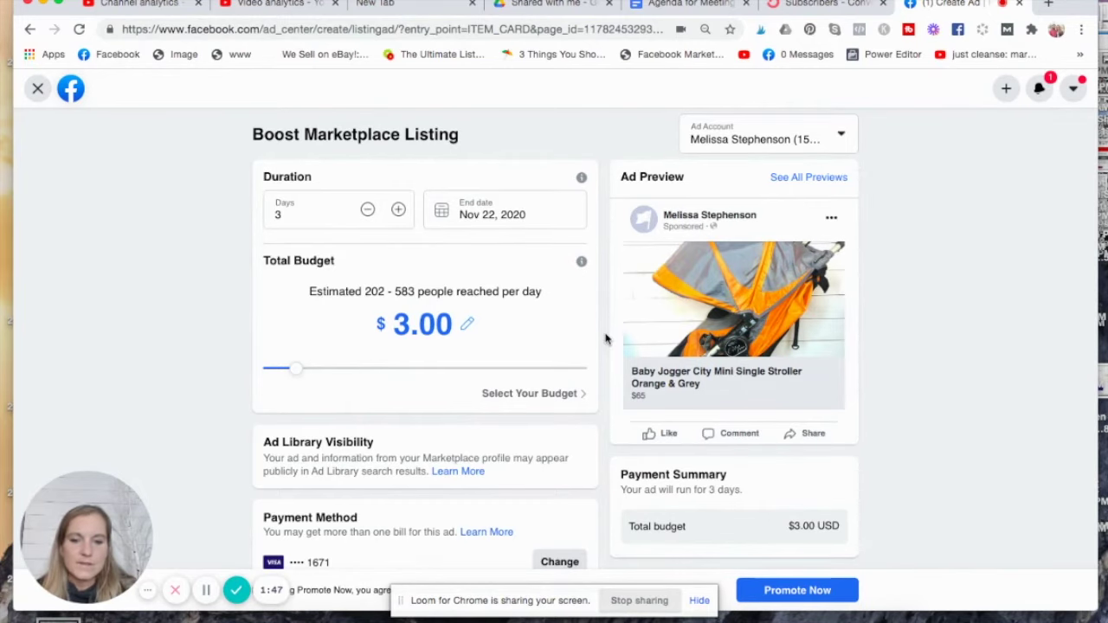
scroll(606, 337, down, 1)
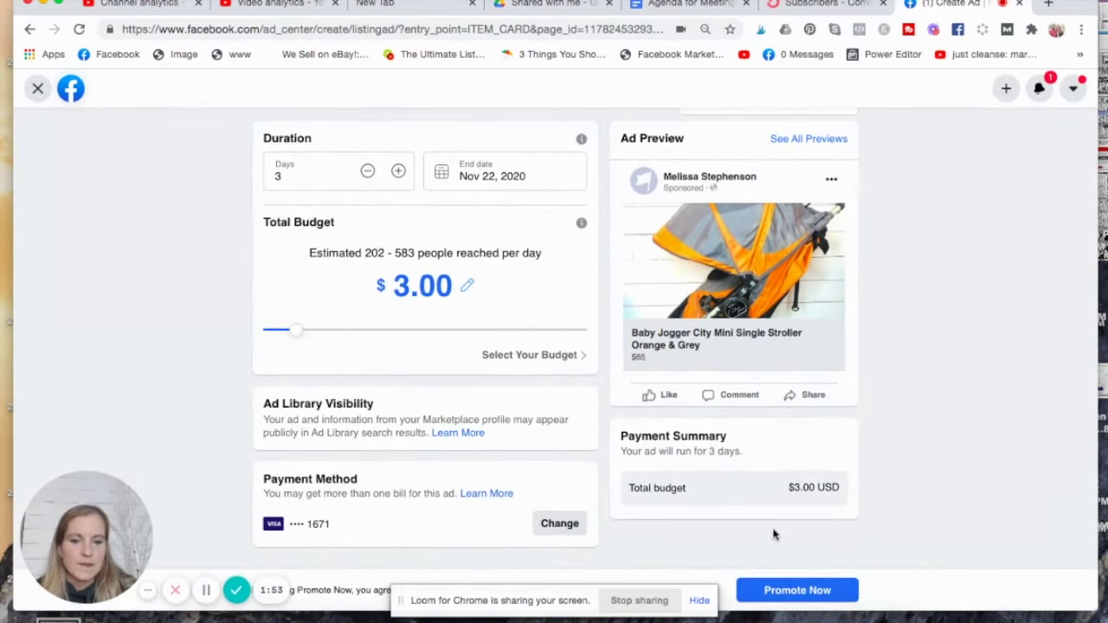
Promote the $3.00, 3-day stroller ad for review and return to Your Listings
click(787, 593)
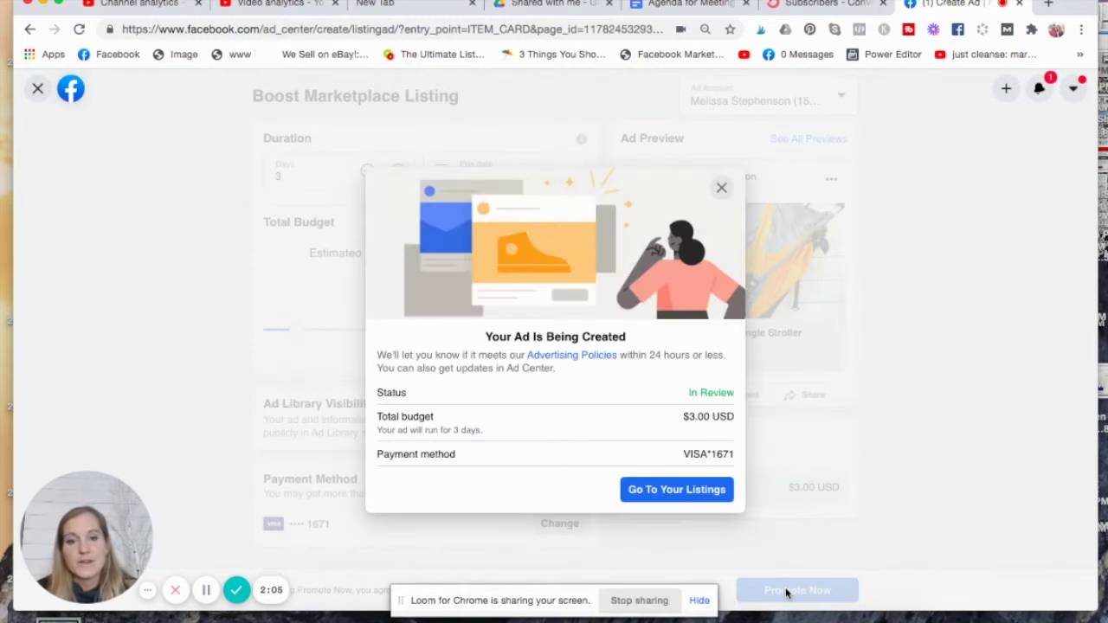
click(668, 490)
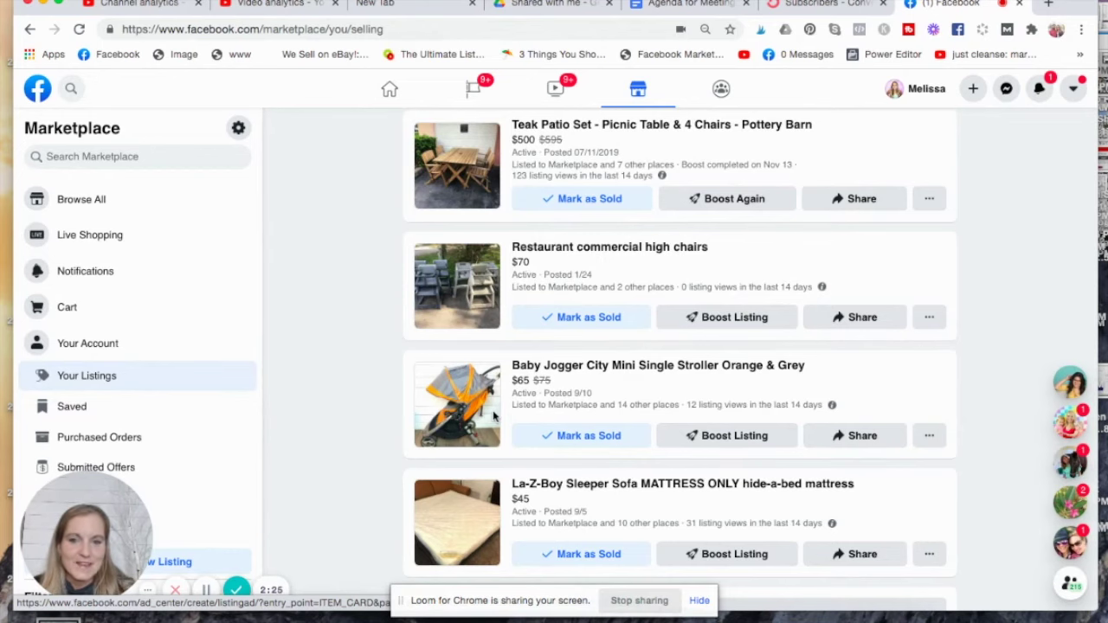
Scroll through Your Listings to check the stroller entry at $65 with 12 views
scroll(495, 416, up, 1)
scroll(494, 417, down, 2)
scroll(494, 416, up, 1)
scroll(495, 417, up, 1)
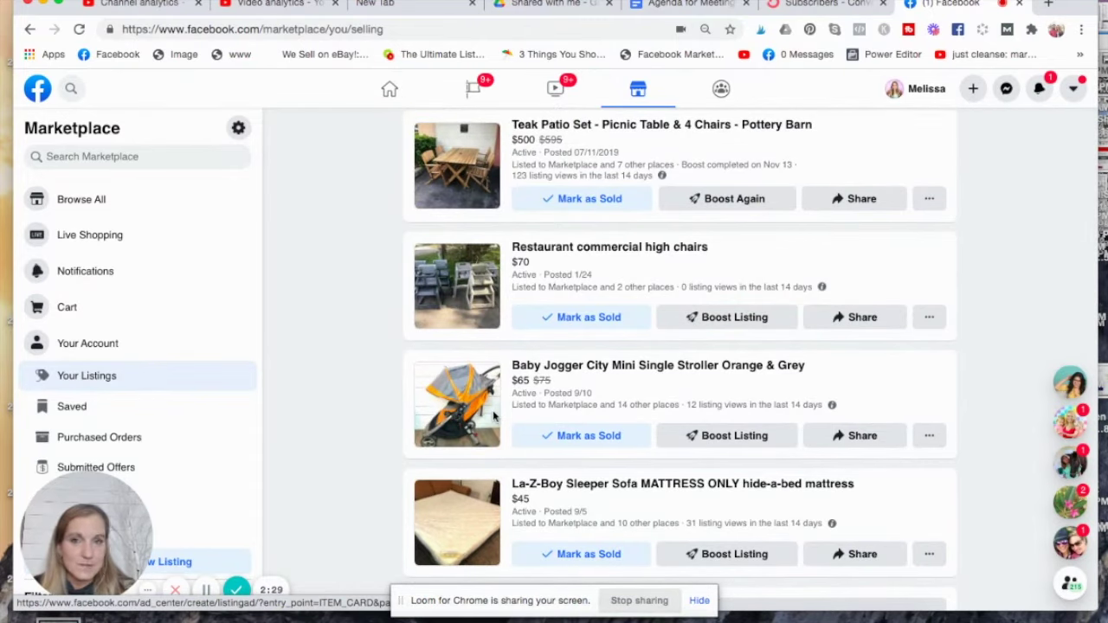